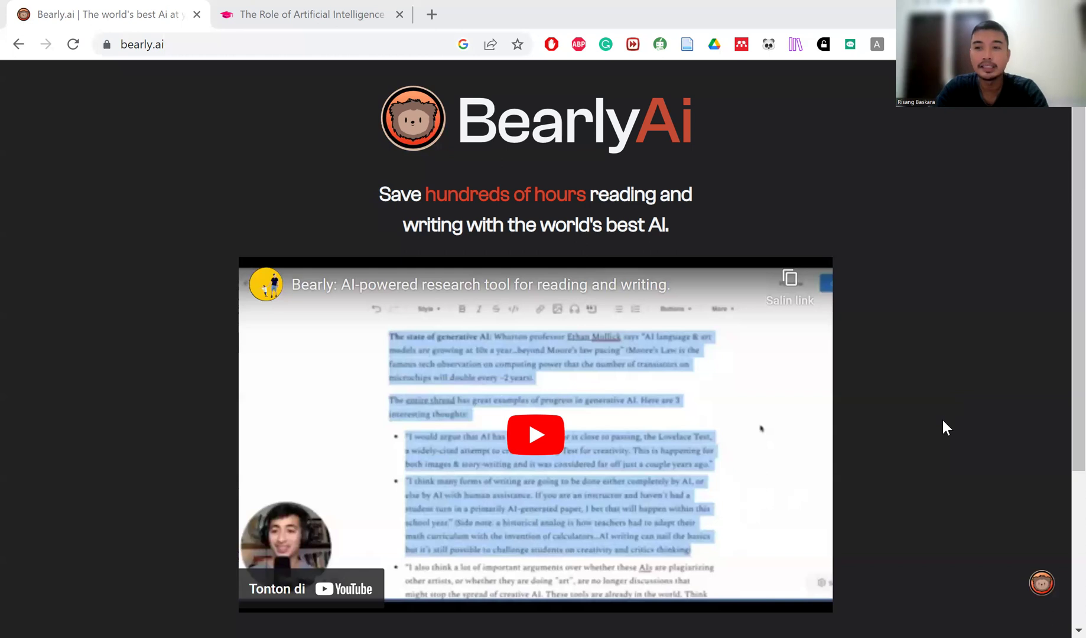
Step: Look over the Bearly.ai home page, from its intro and demo video to the Mac, Windows and Linux download options
scroll(945, 401, "down", 3)
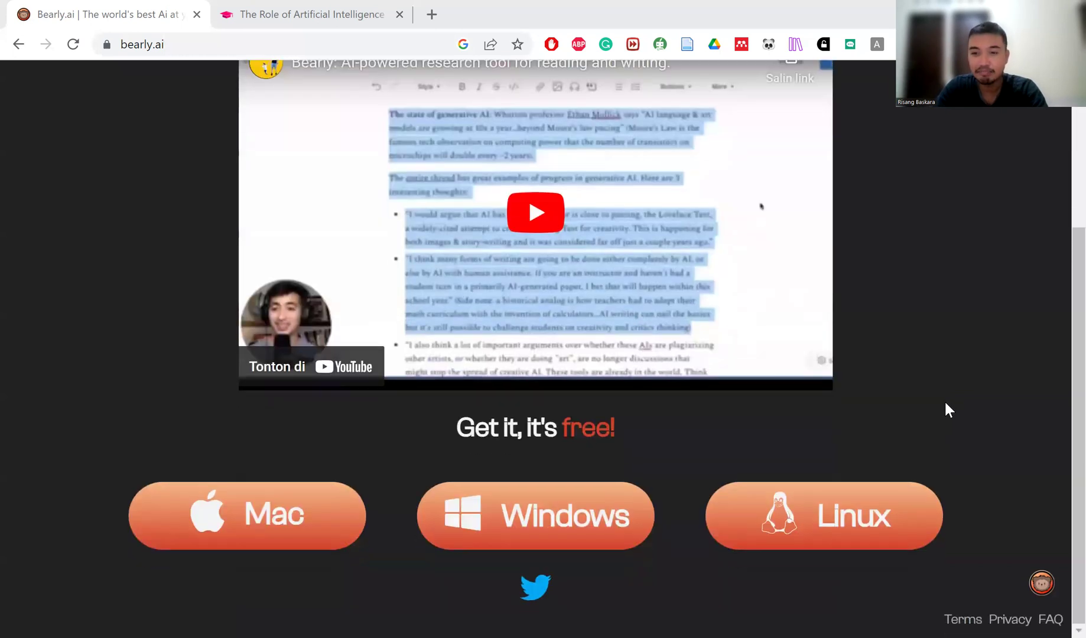
scroll(946, 402, "up", 3)
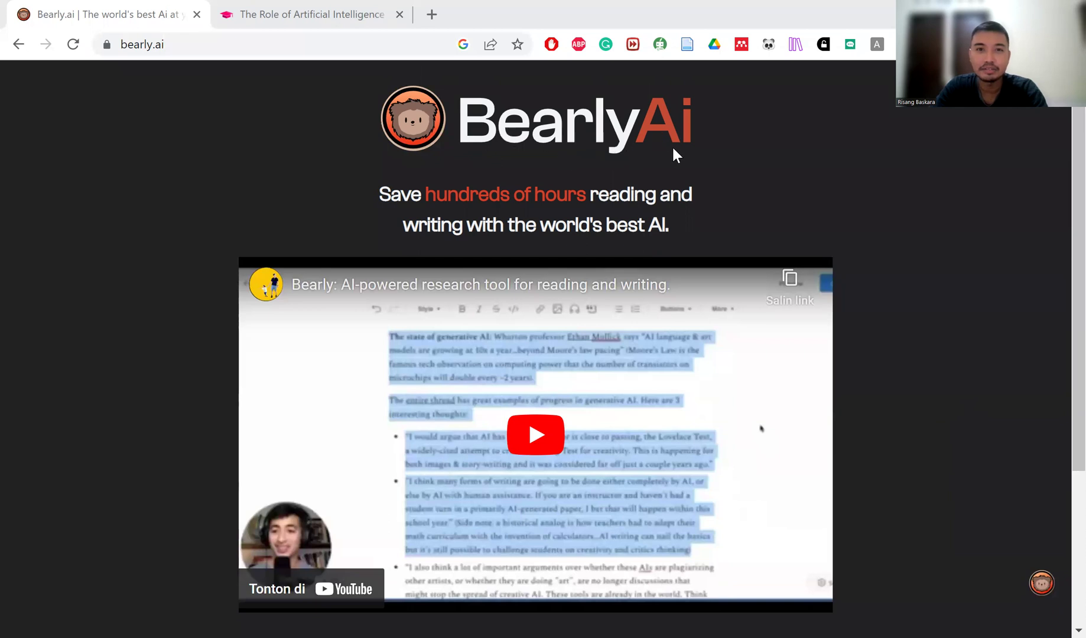
scroll(959, 298, "down", 3)
scroll(959, 299, "up", 3)
scroll(959, 302, "down", 3)
scroll(959, 298, "up", 1)
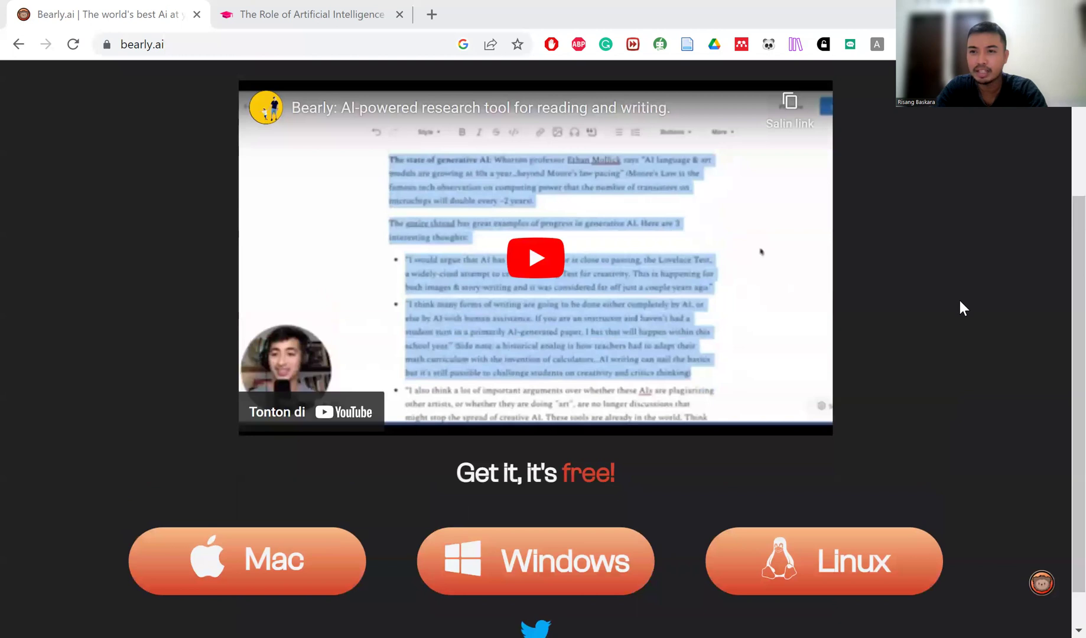
scroll(959, 300, "up", 2)
scroll(960, 304, "down", 2)
scroll(959, 302, "up", 4)
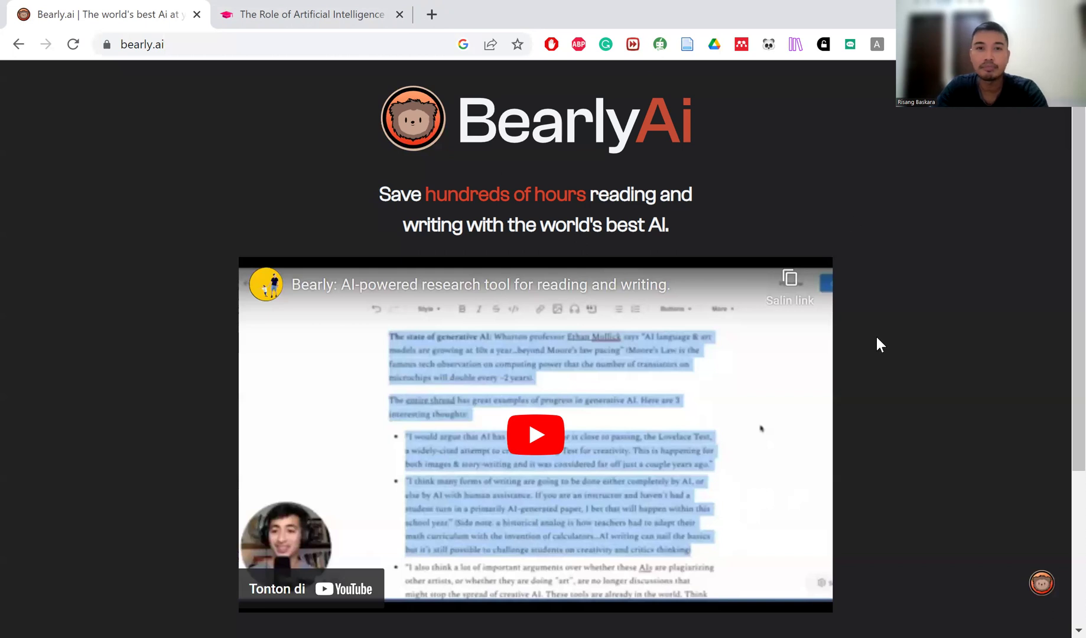
scroll(876, 337, "down", 1)
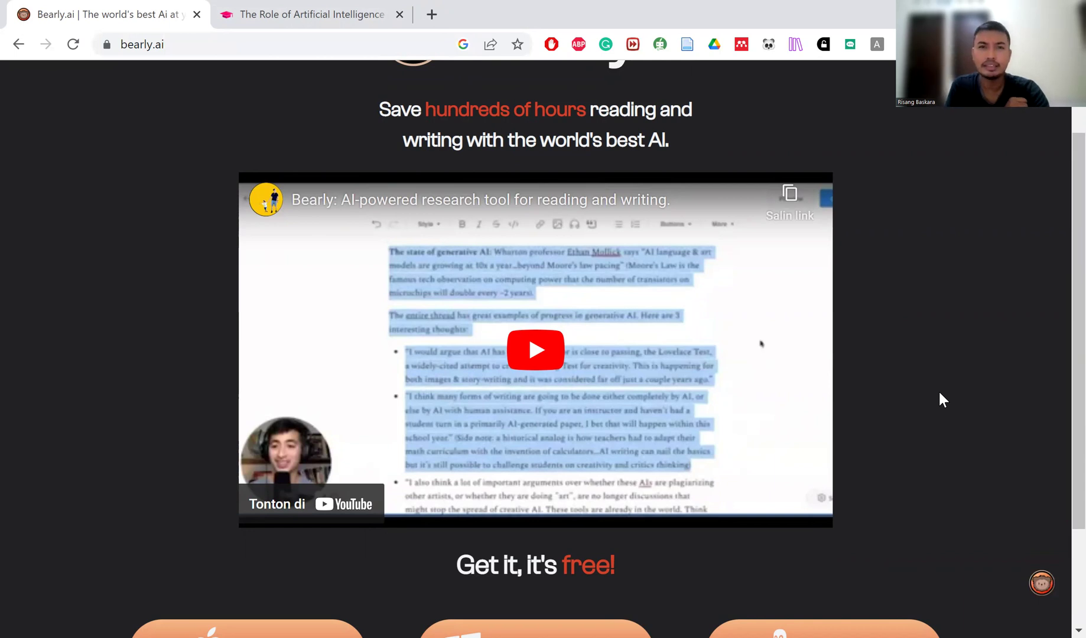
scroll(939, 393, "up", 1)
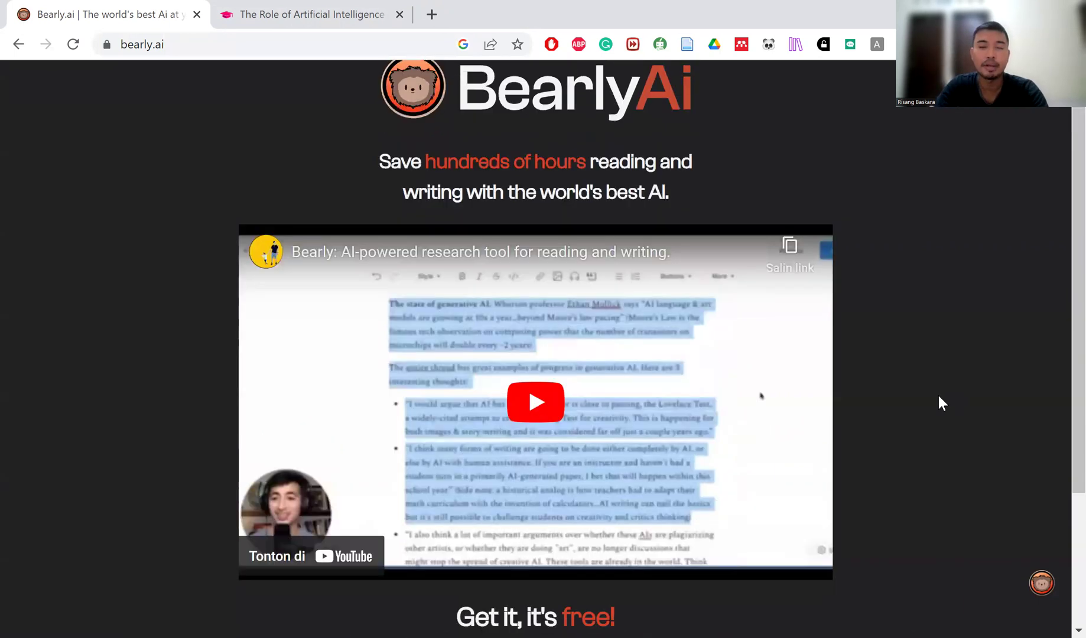
scroll(939, 396, "down", 3)
scroll(938, 395, "down", 1)
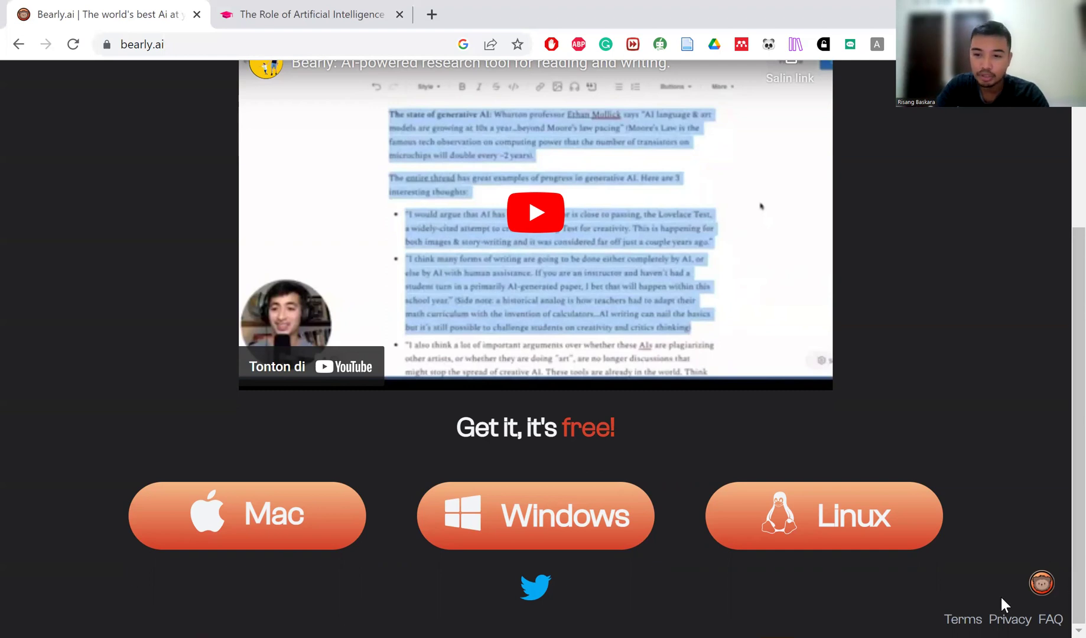
Step: Open the Bearly assistant's options for the Bearly.ai page, review them and close the menu
left_click(1043, 585)
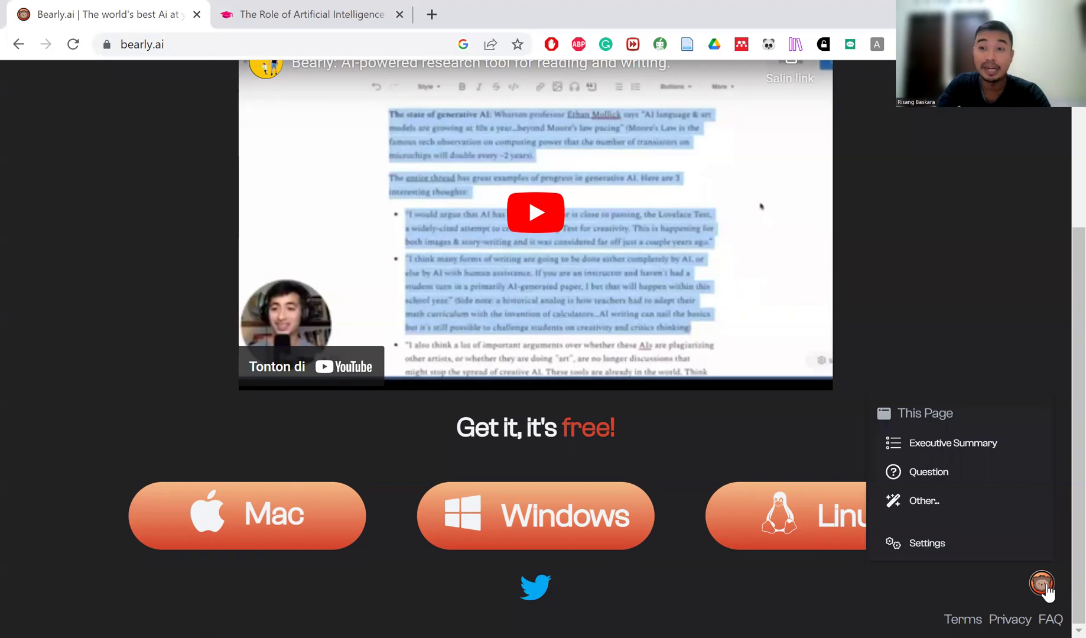
left_click(1024, 343)
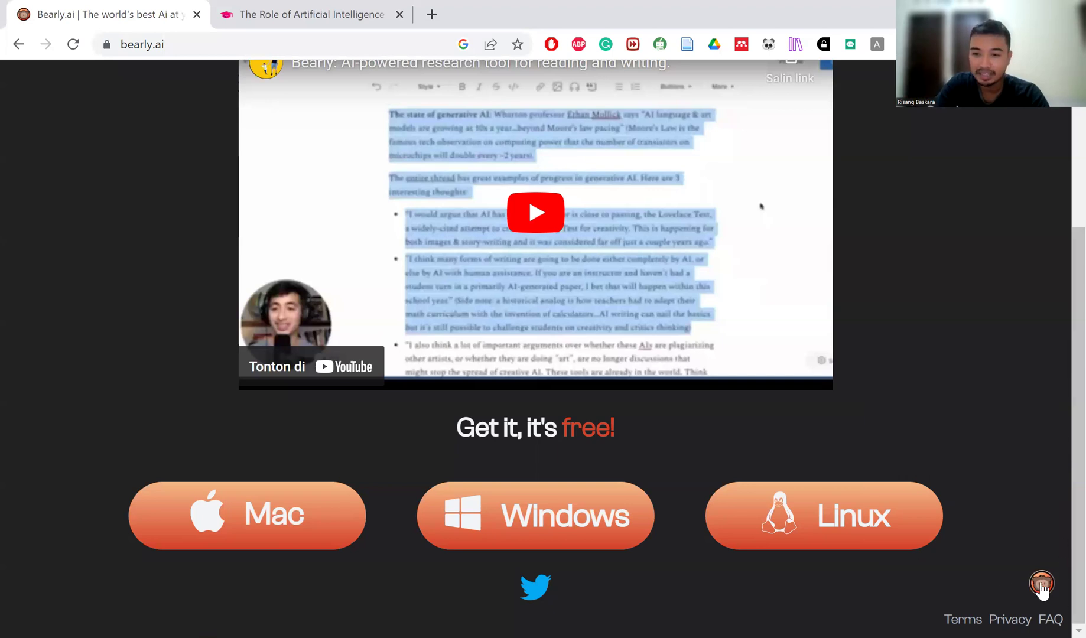
left_click(1040, 591)
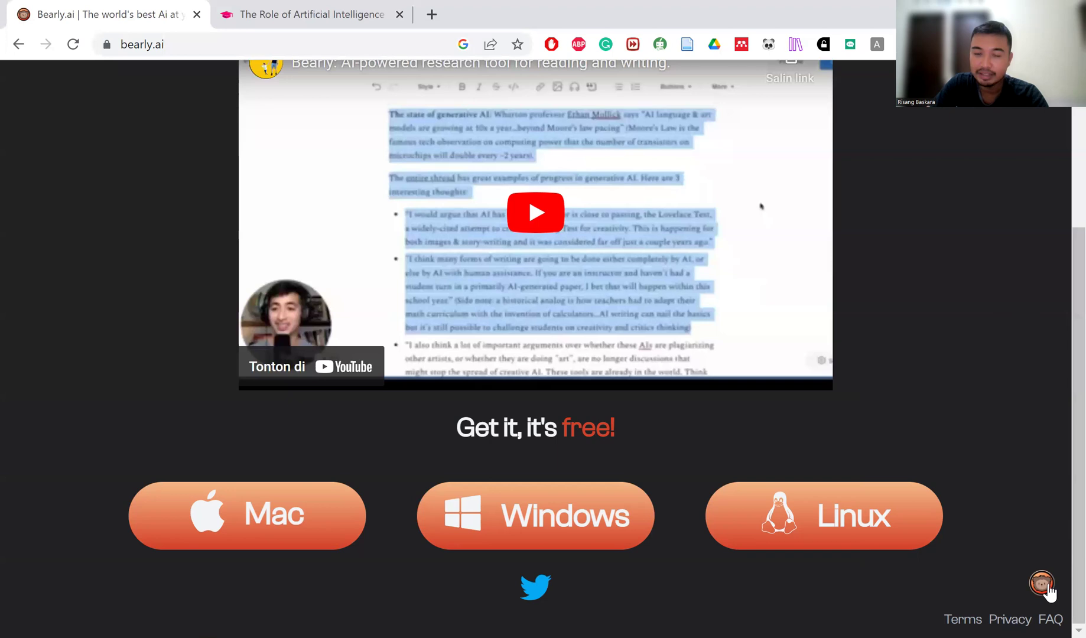
left_click(1045, 590)
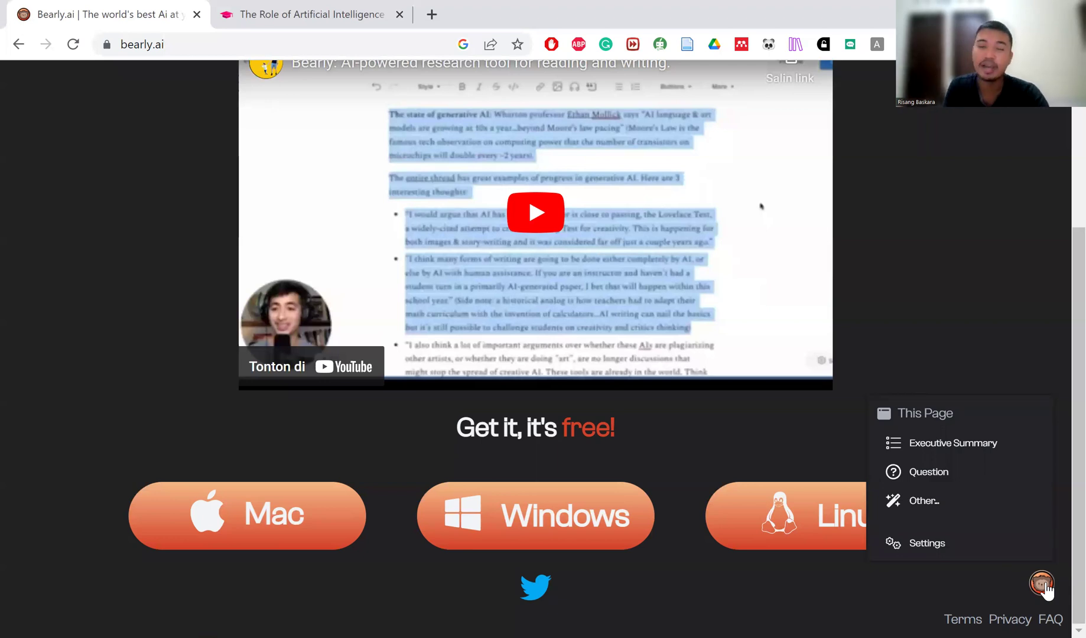
left_click(1015, 336)
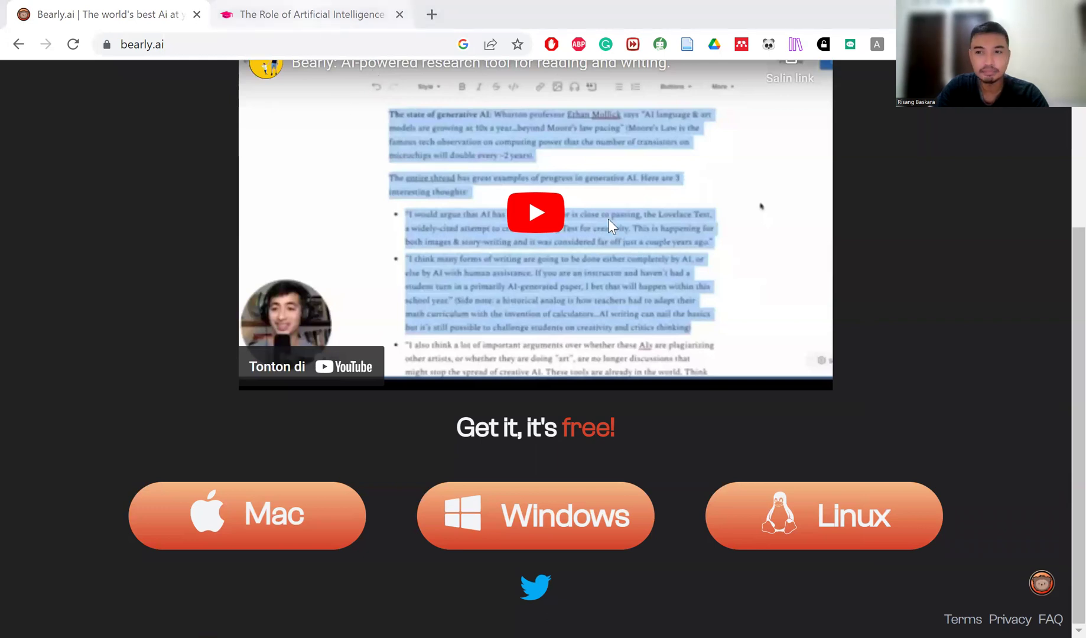
Step: Return from the GetSmarter article to the Google results for "the future of ai in education" and reopen "The Role of Artificial Intelligence in the Future of Education"
key("ctrl+Tab")
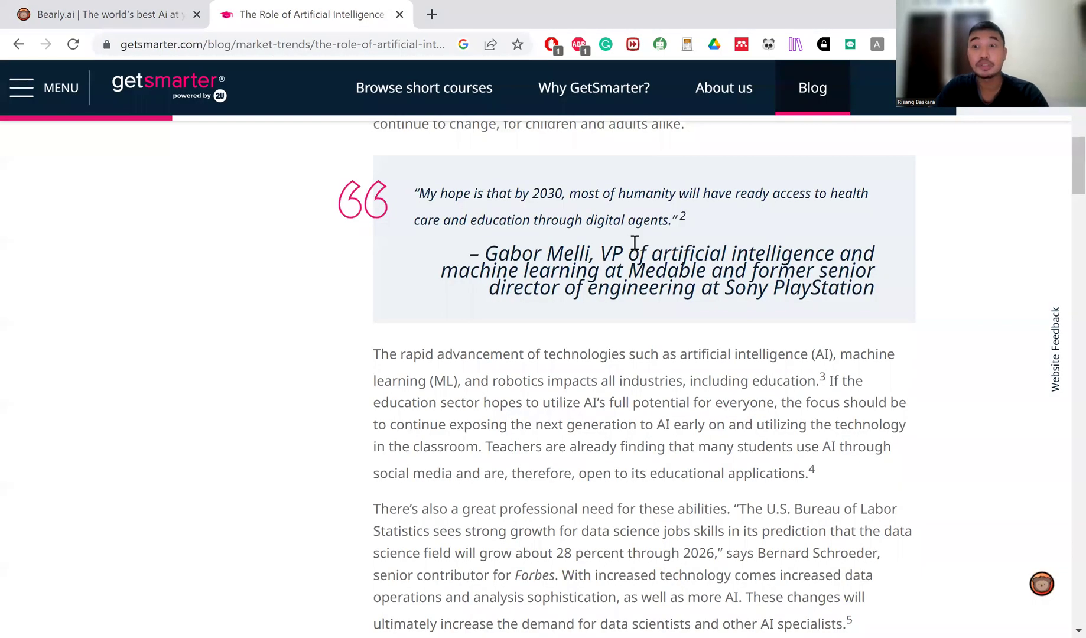
scroll(635, 242, "up", 5)
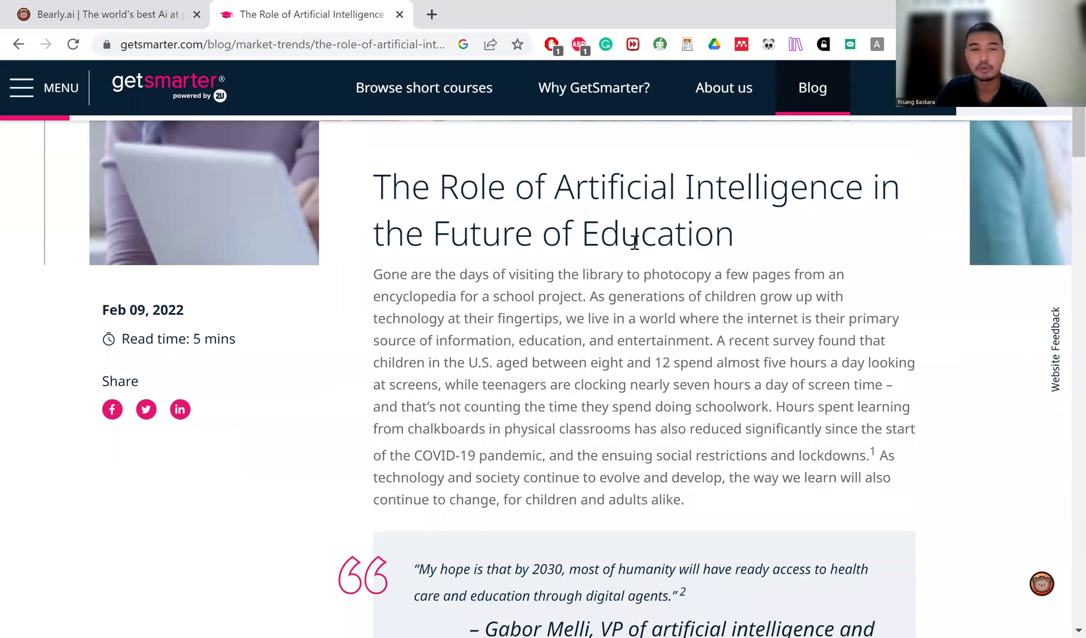
left_click(17, 45)
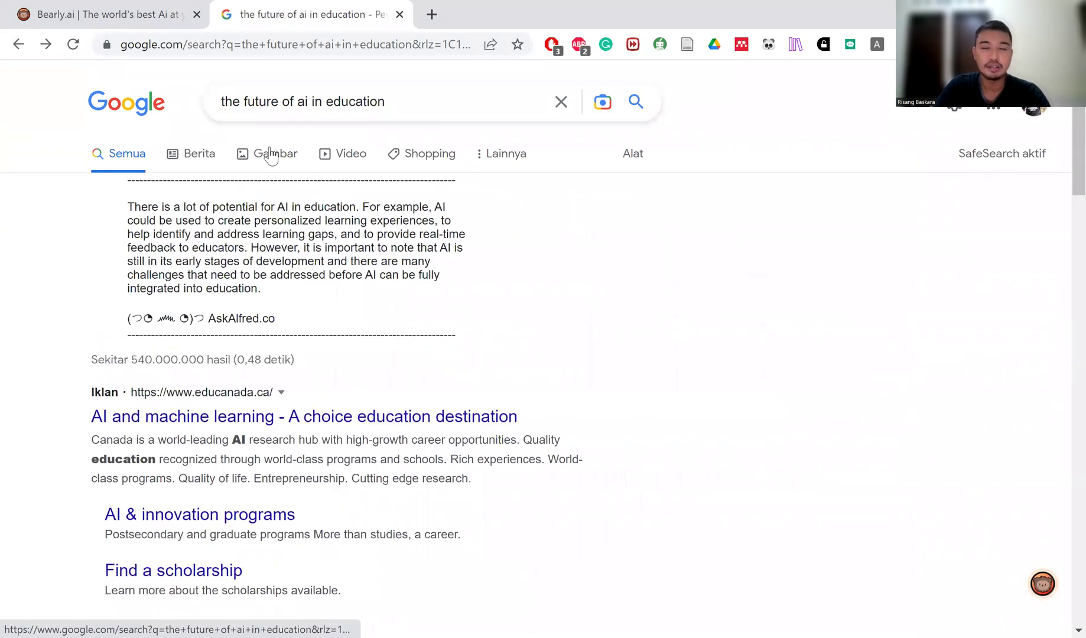
scroll(543, 180, "down", 1)
scroll(547, 195, "down", 5)
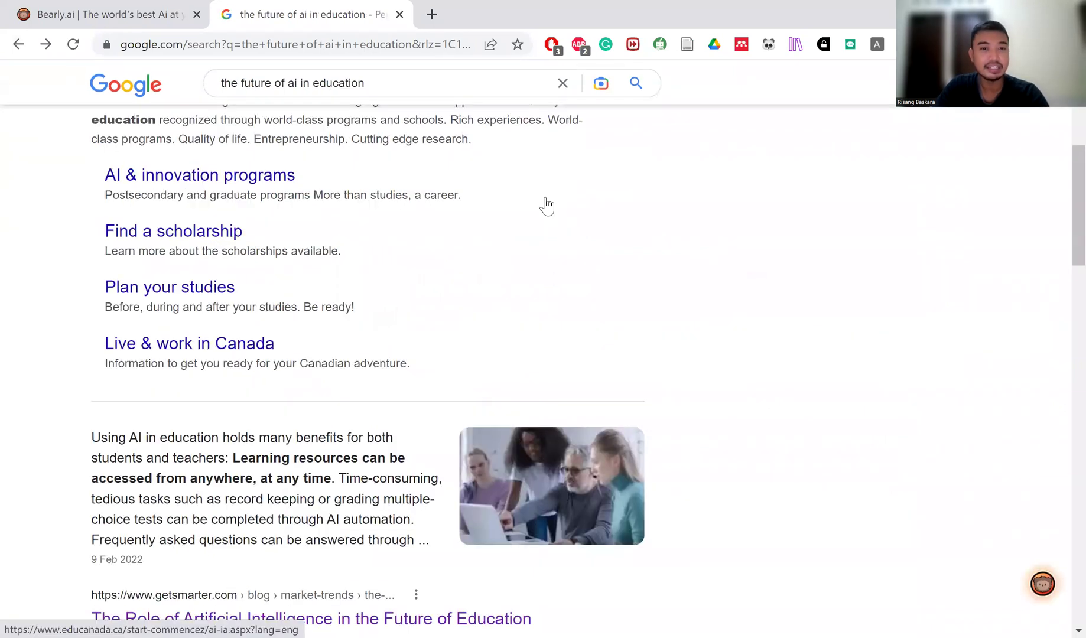
scroll(546, 206, "down", 4)
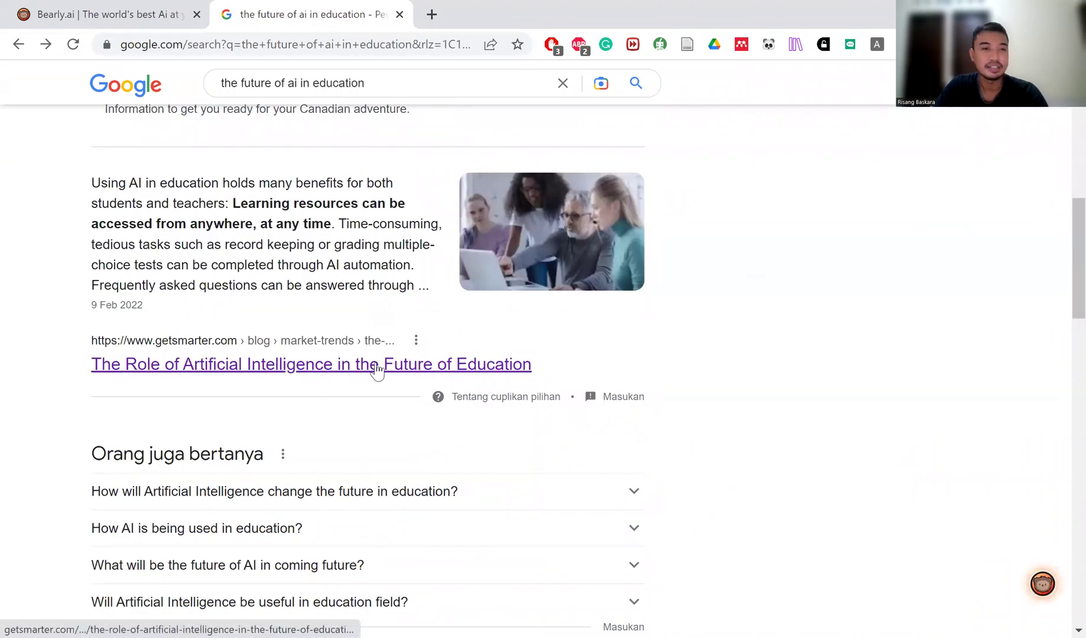
left_click(377, 365)
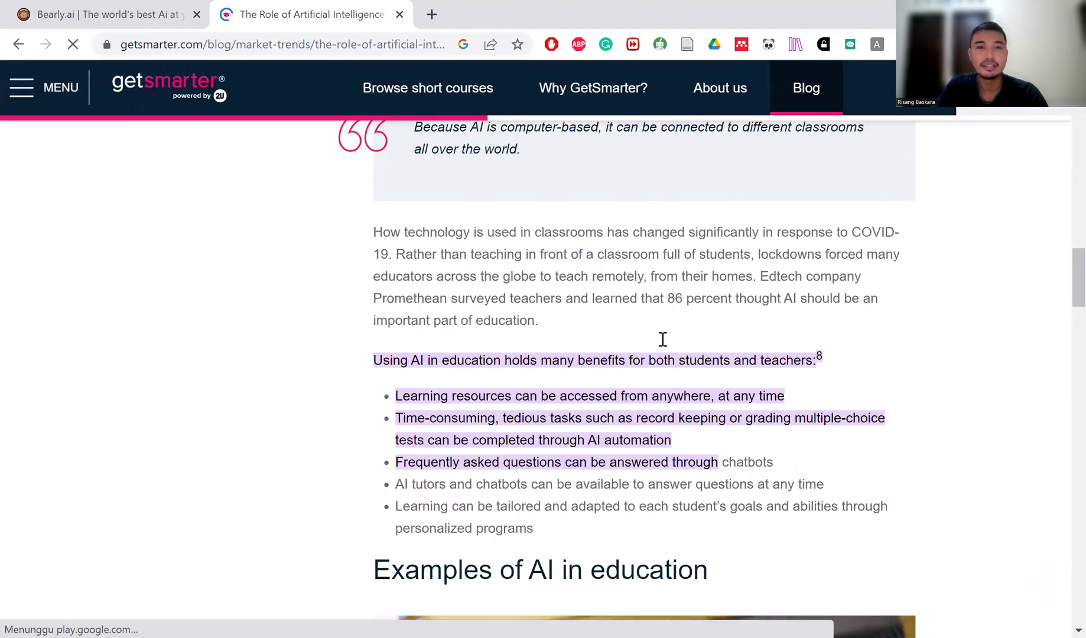
Step: Generate an Executive Summary of the GetSmarter article with the Bearly assistant, read it and close it
scroll(662, 339, "up", 10)
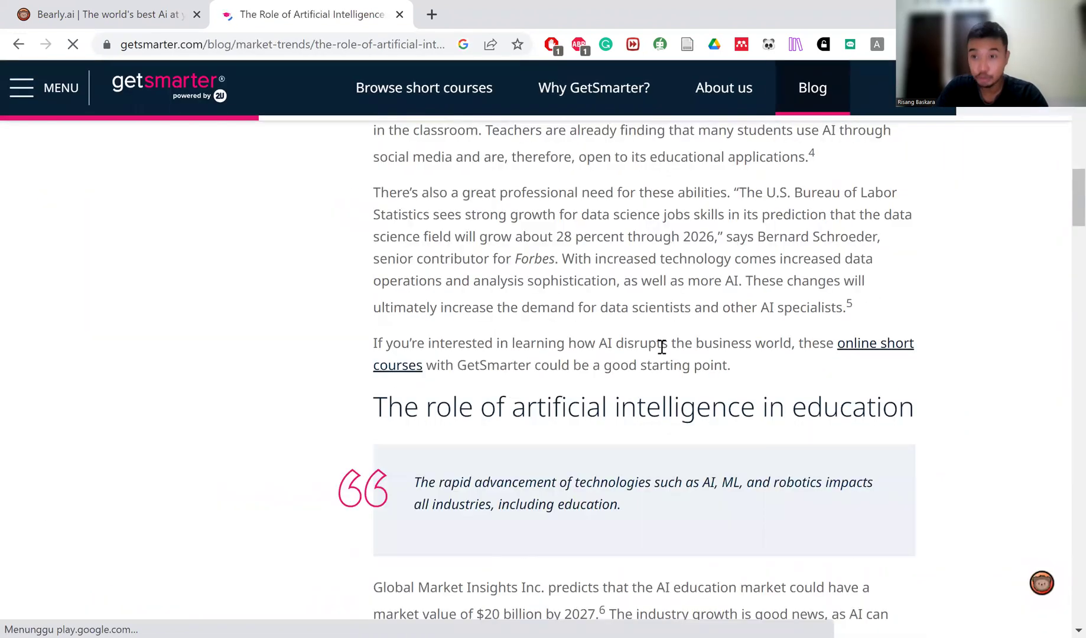
scroll(669, 373, "up", 3)
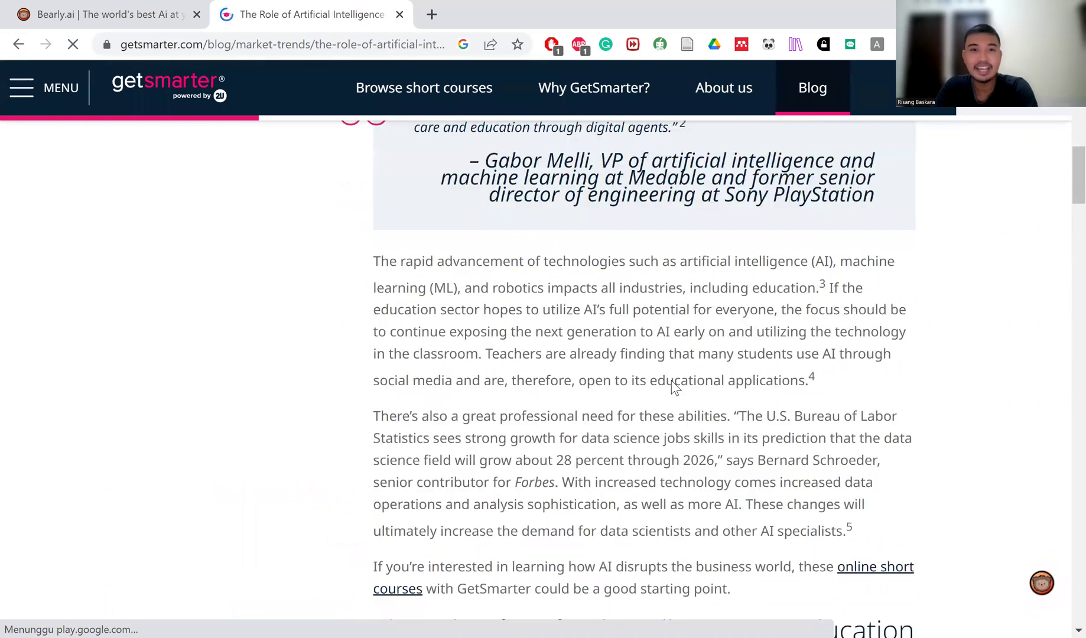
scroll(673, 380, "up", 10)
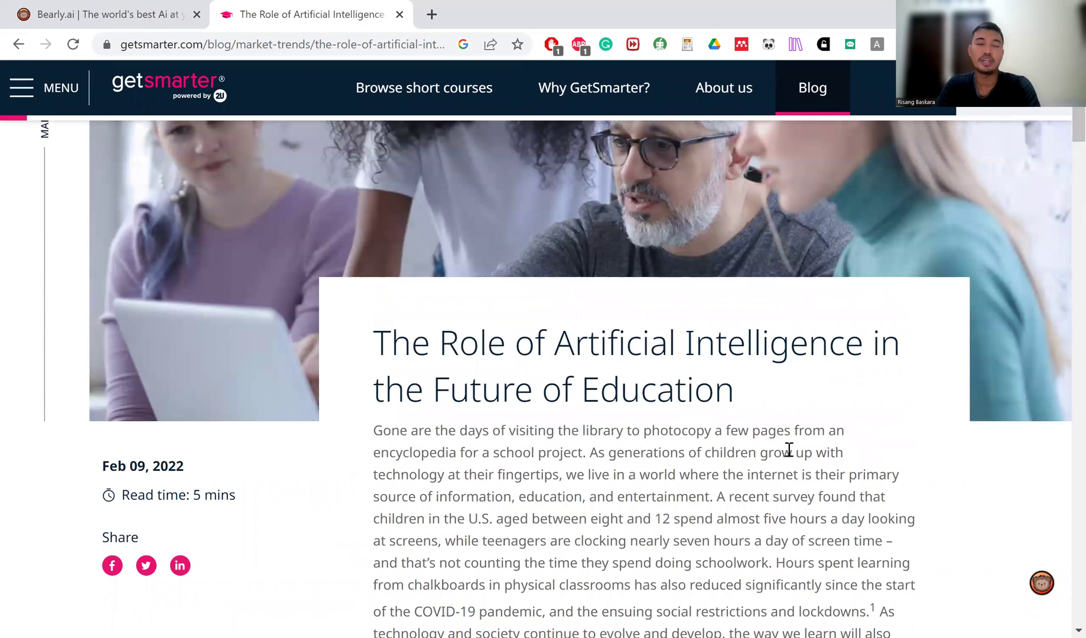
scroll(789, 449, "down", 1)
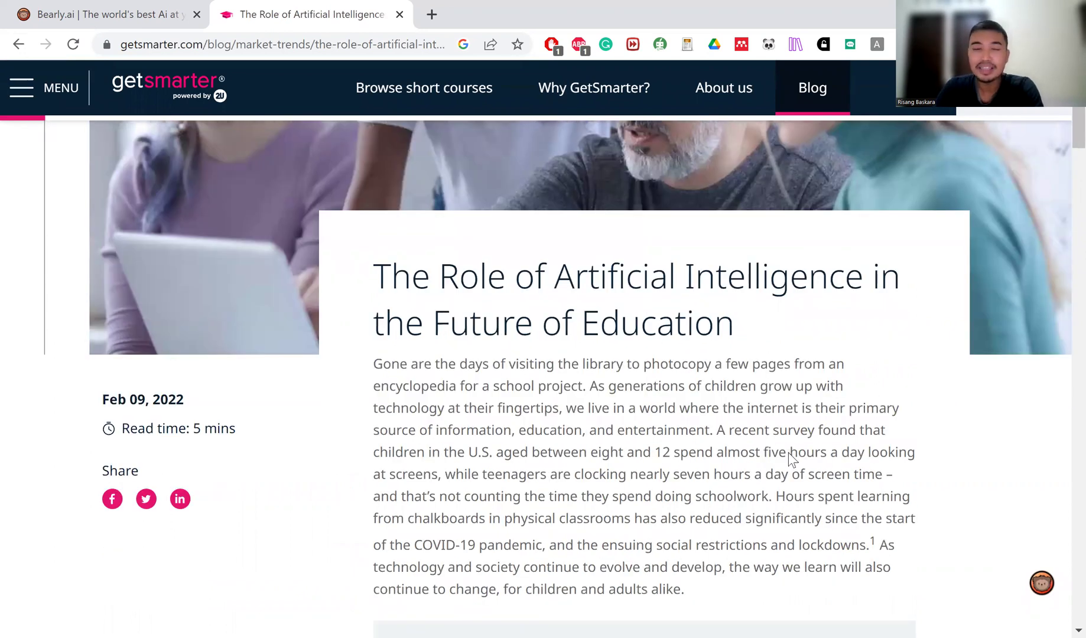
scroll(789, 454, "down", 2)
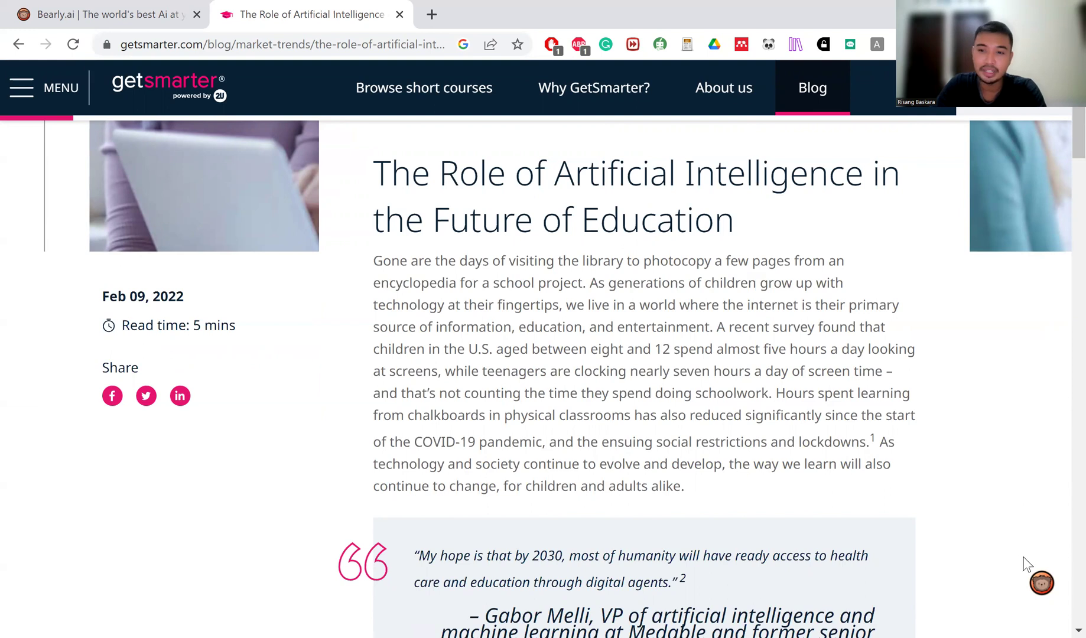
left_click(1041, 583)
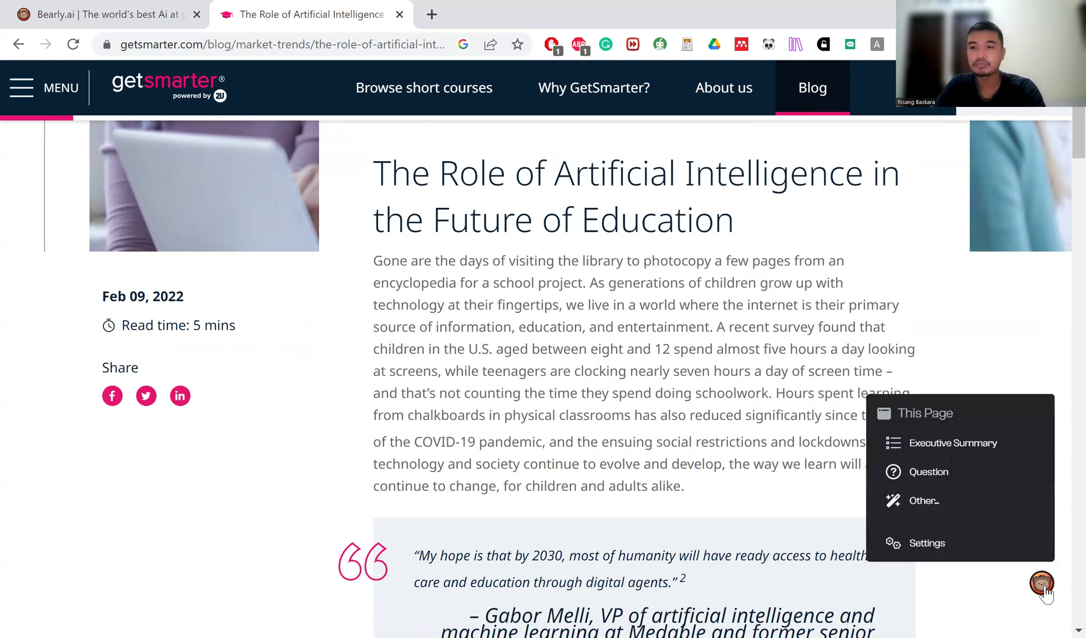
left_click(981, 449)
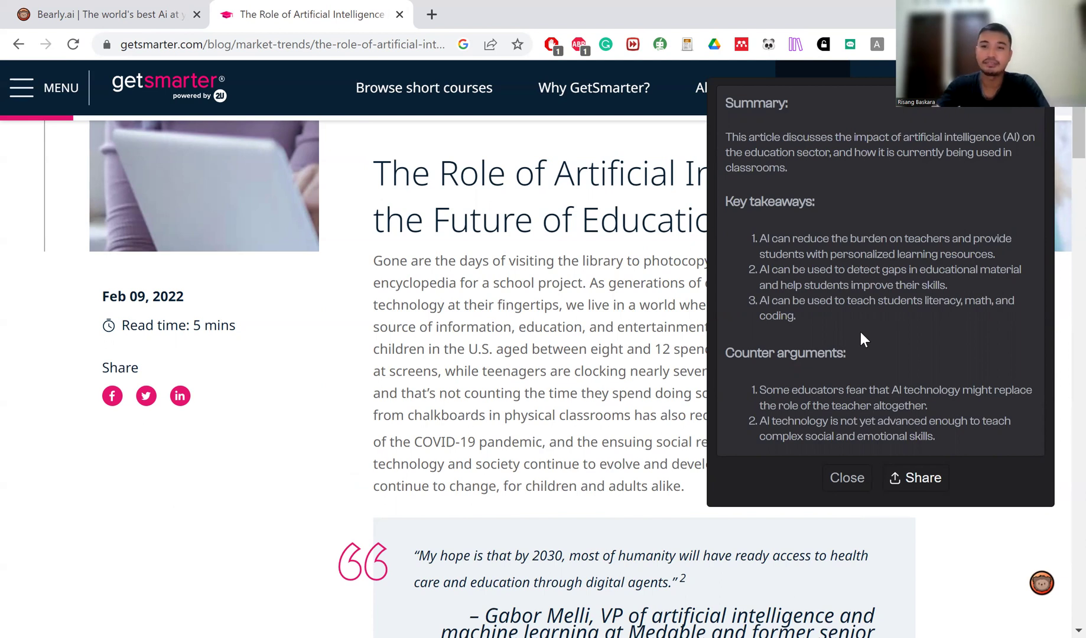
left_click(849, 489)
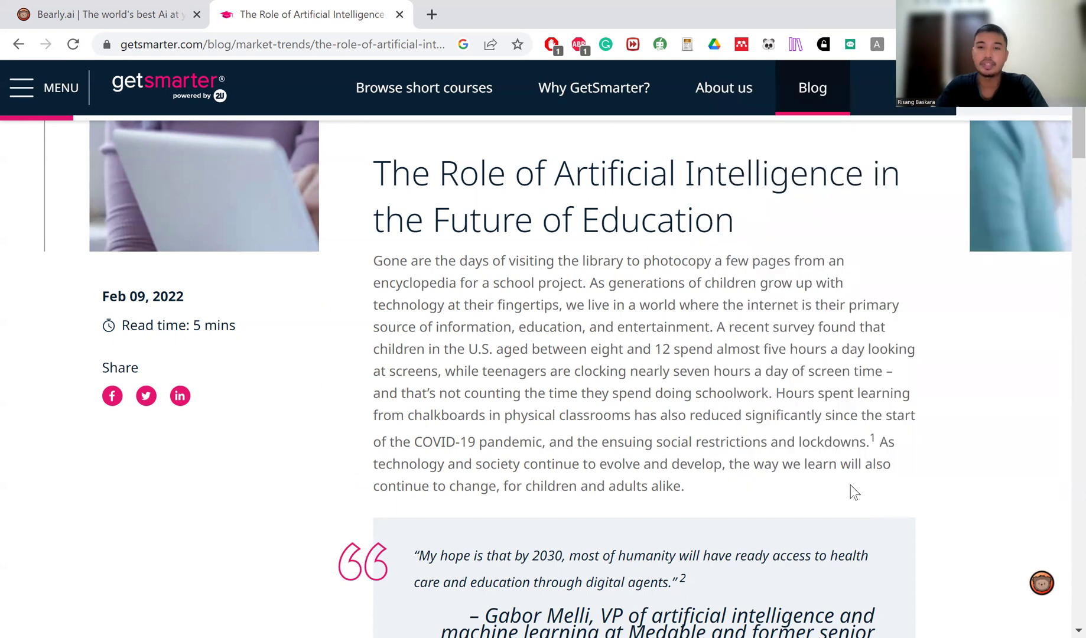
Step: Explore the Bearly assistant's Question and Other options for the GetSmarter article
left_click(1042, 584)
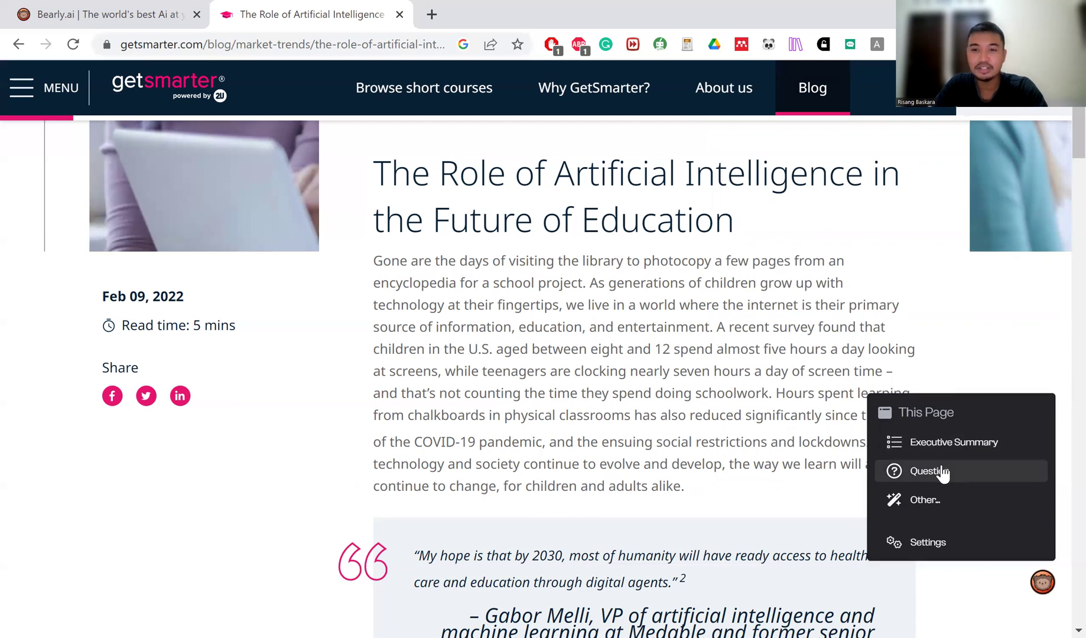
left_click(922, 446)
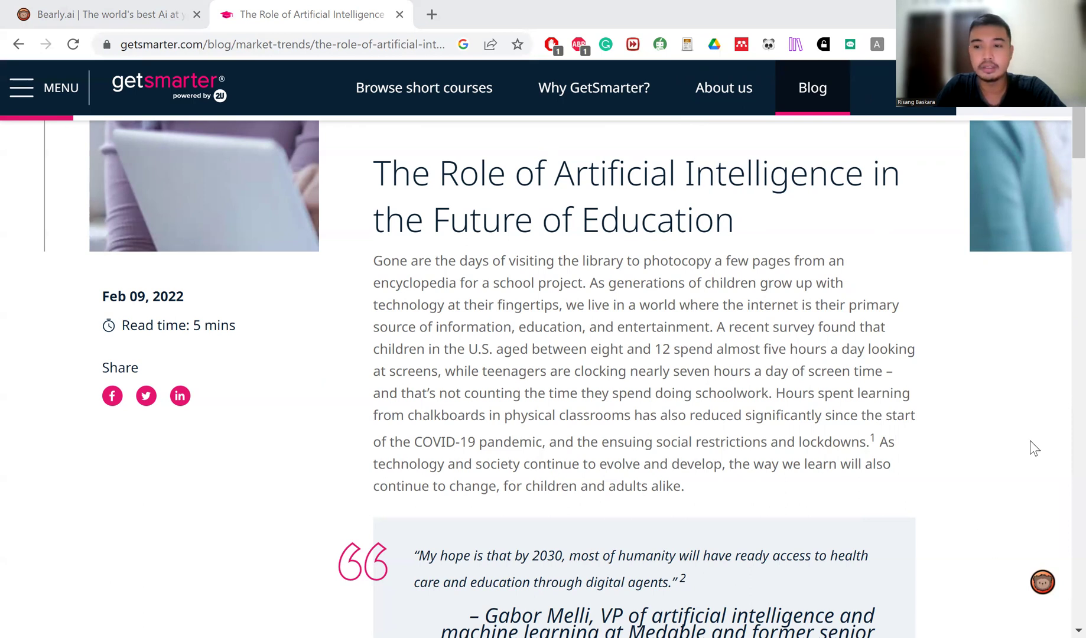
left_click(1043, 583)
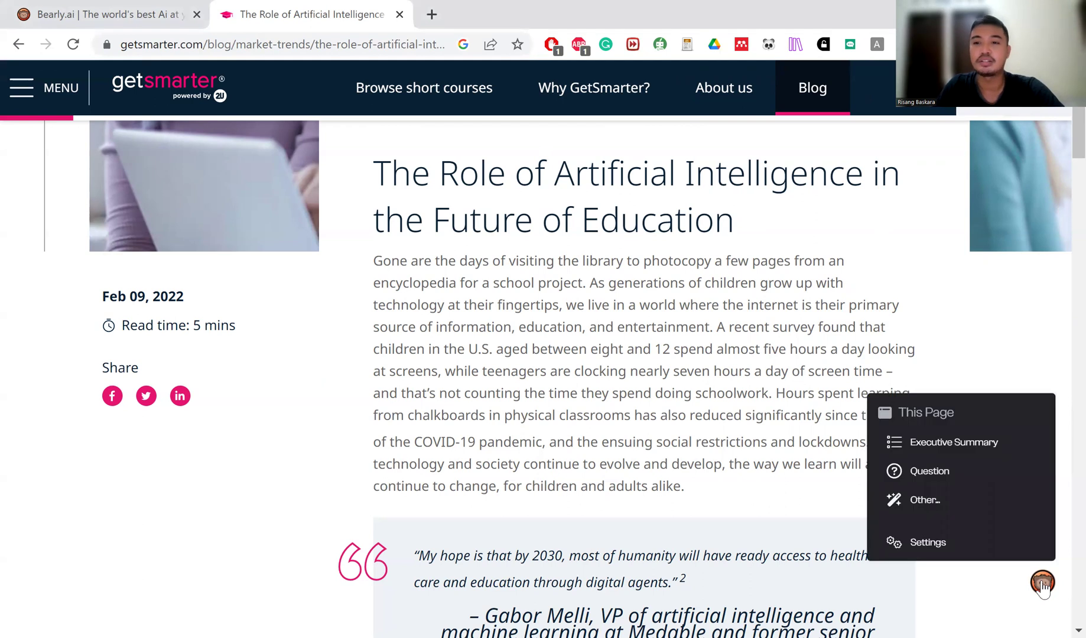
left_click(962, 509)
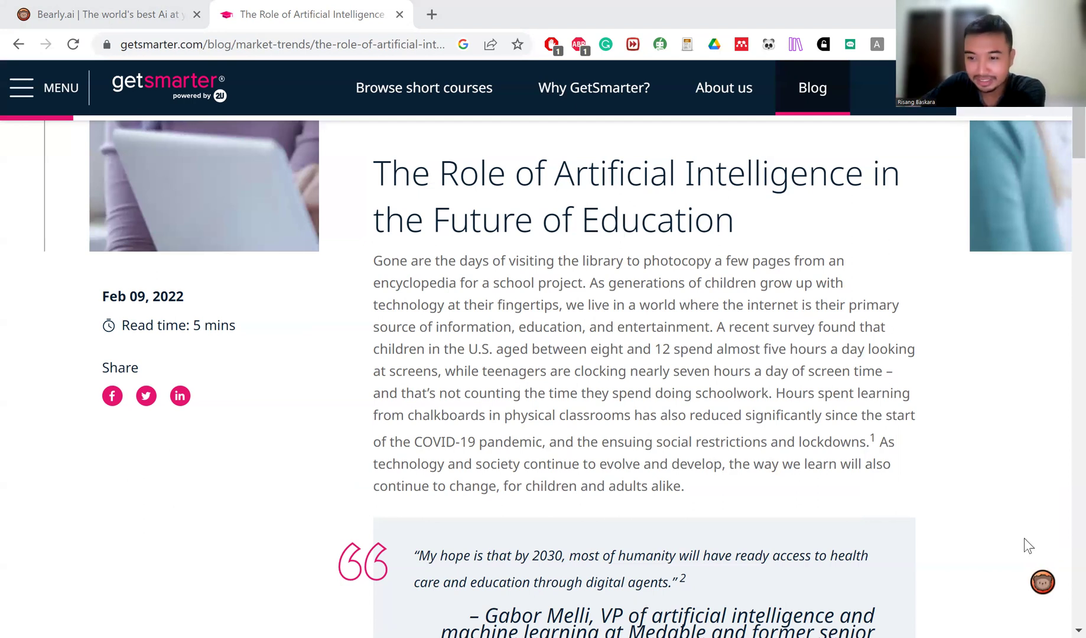
left_click(1044, 585)
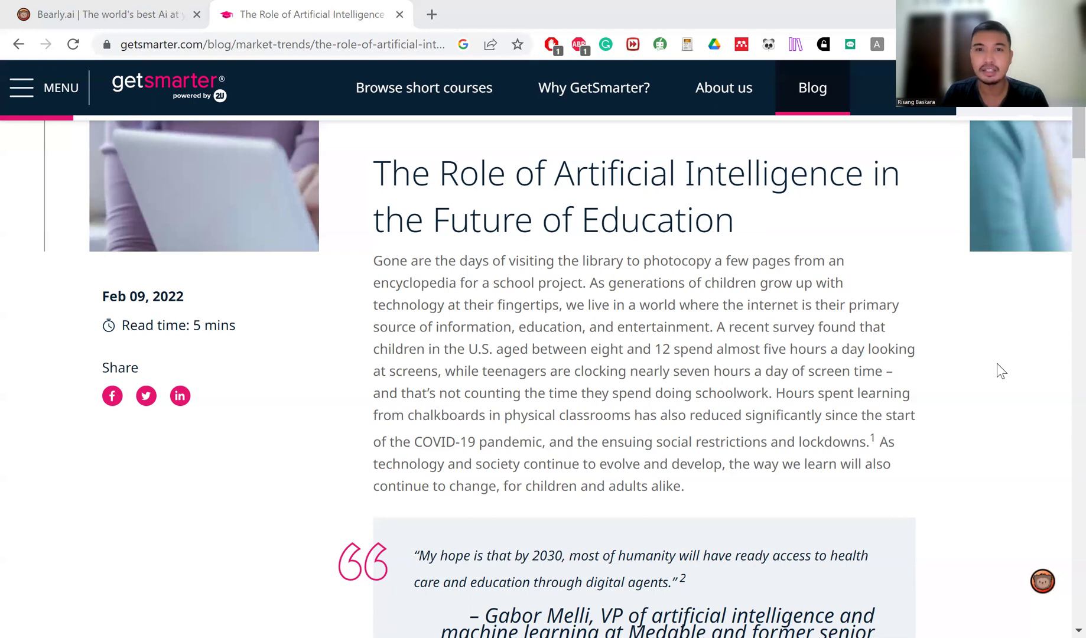
Step: Show the Bearly assistant's options on the Bearly.ai page and again on the GetSmarter article
left_click(36, 2)
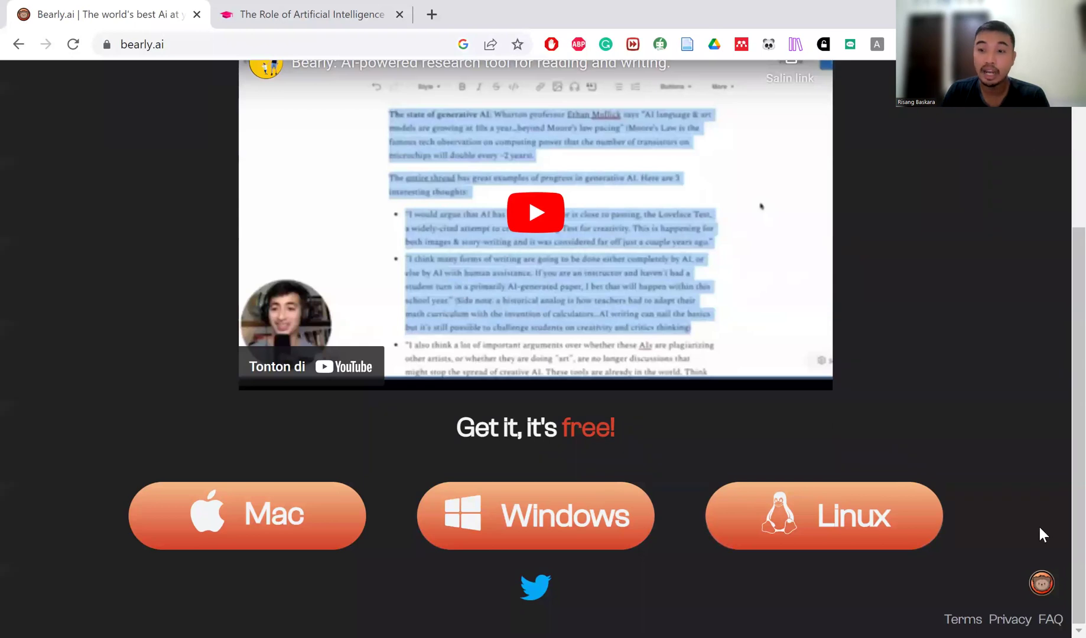
left_click(1042, 584)
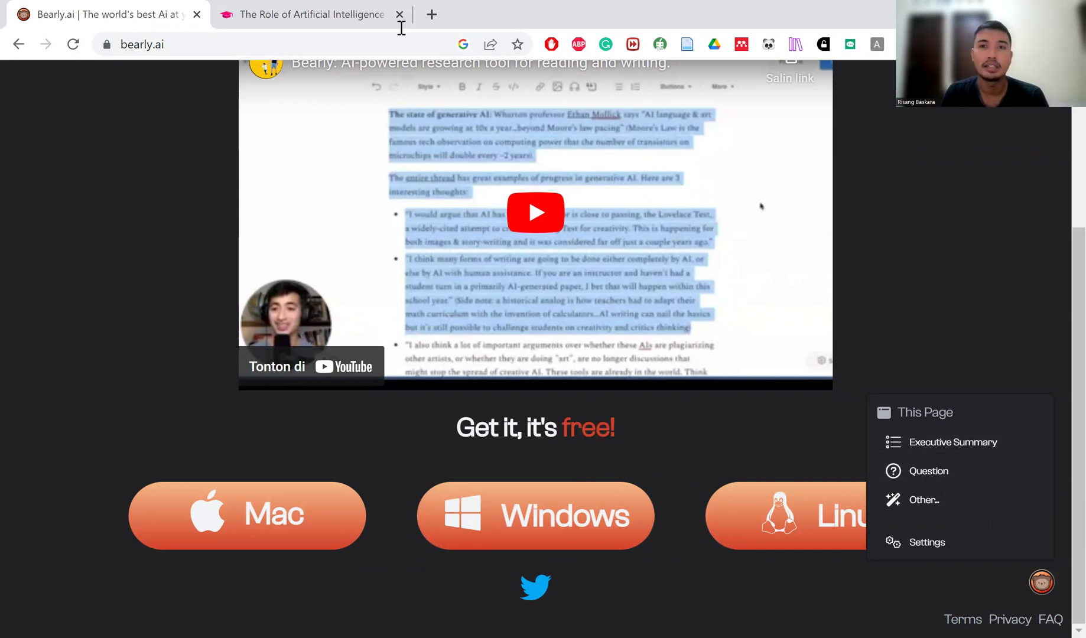
left_click(400, 24)
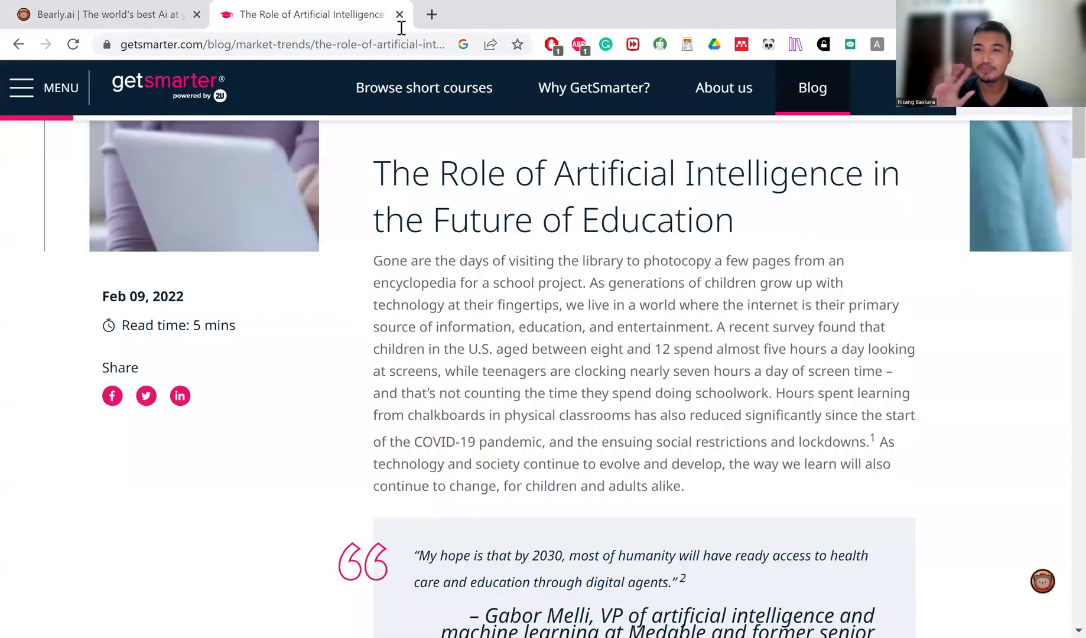
left_click(1039, 585)
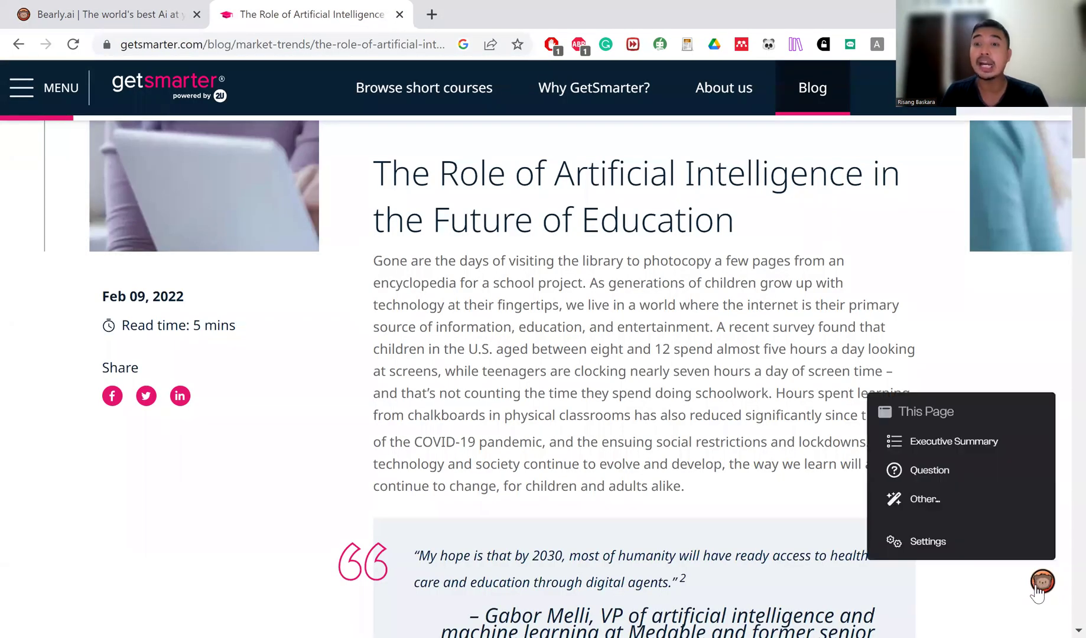